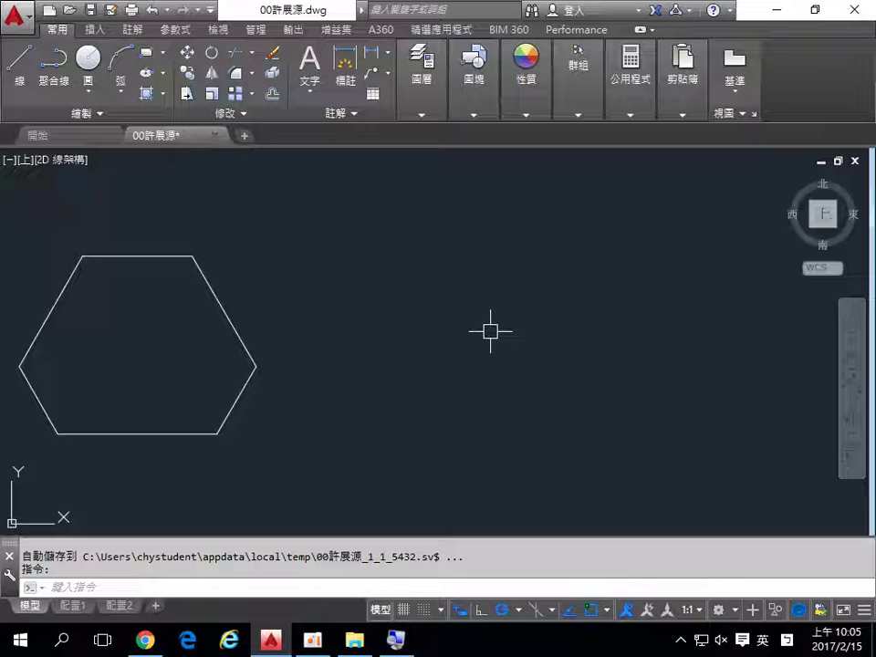
Step: Draw a three-sided polygon beside the hexagon using the Edge option, with a horizontal base edge 50 long
type("POL")
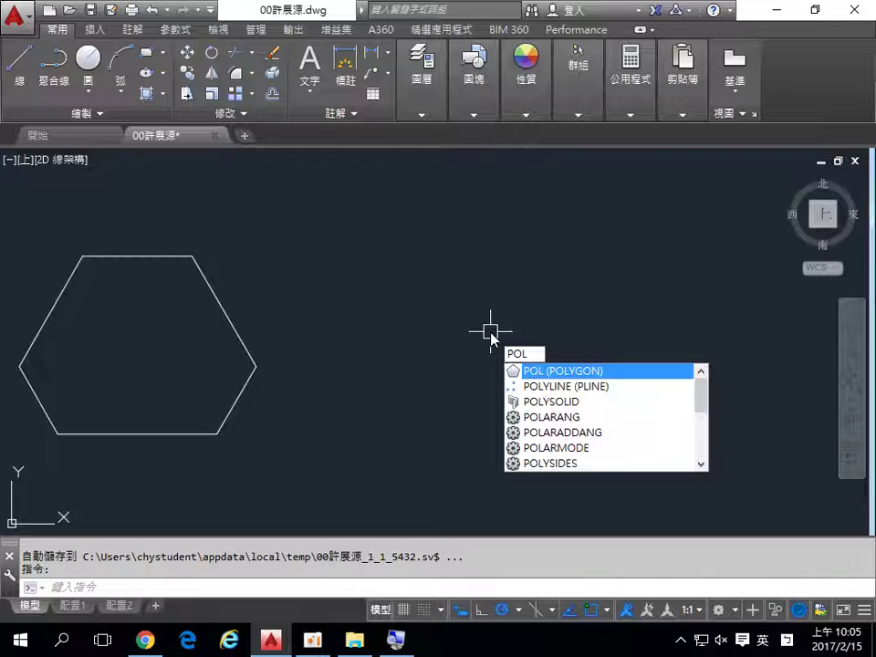
key("Return")
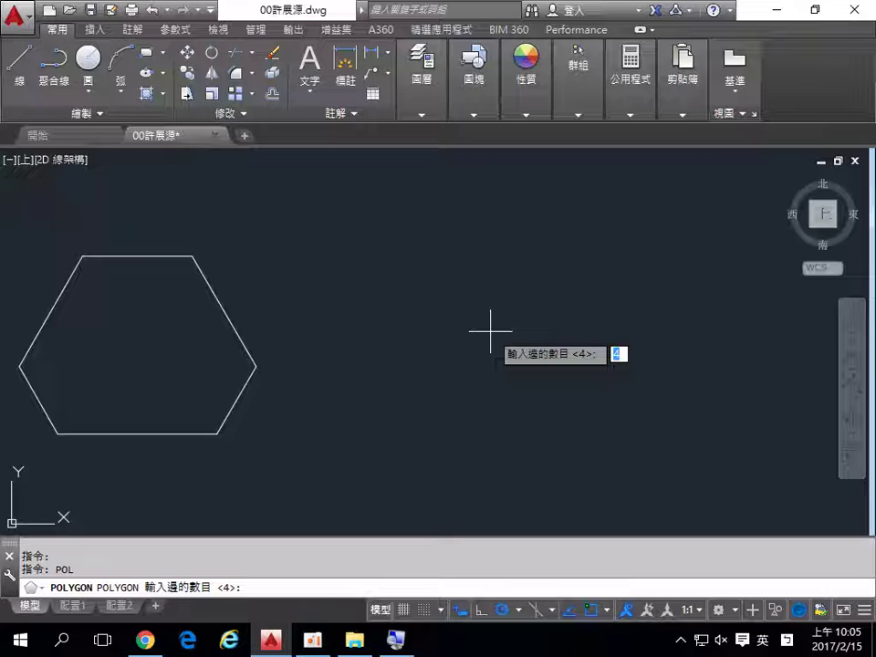
type("3")
key("Return")
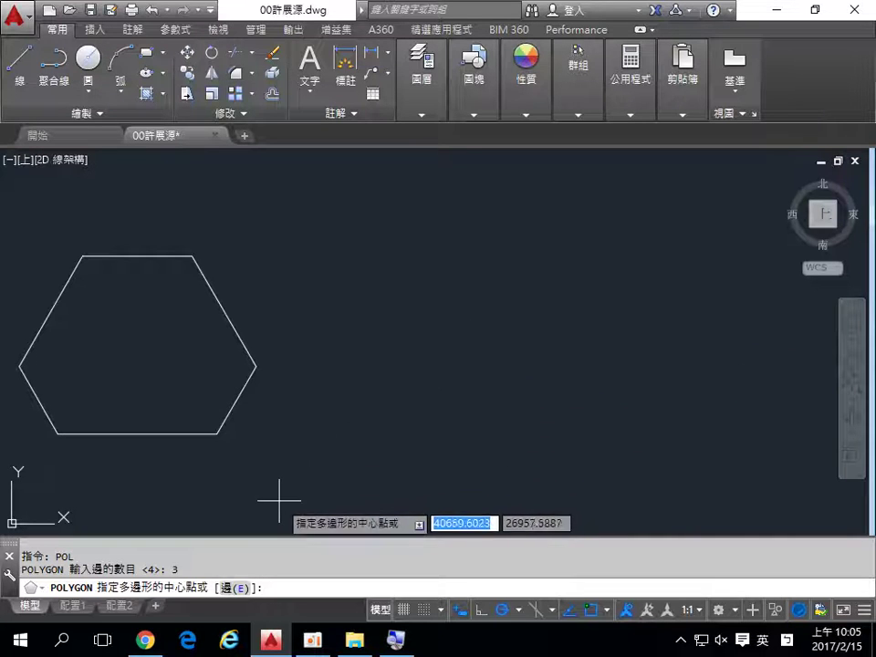
left_click(239, 588)
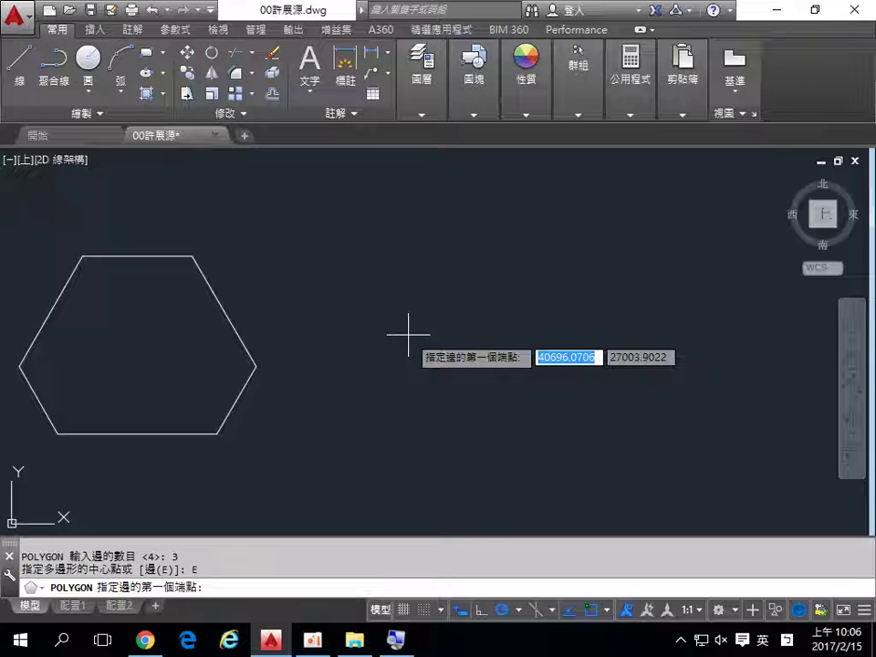
left_click(416, 373)
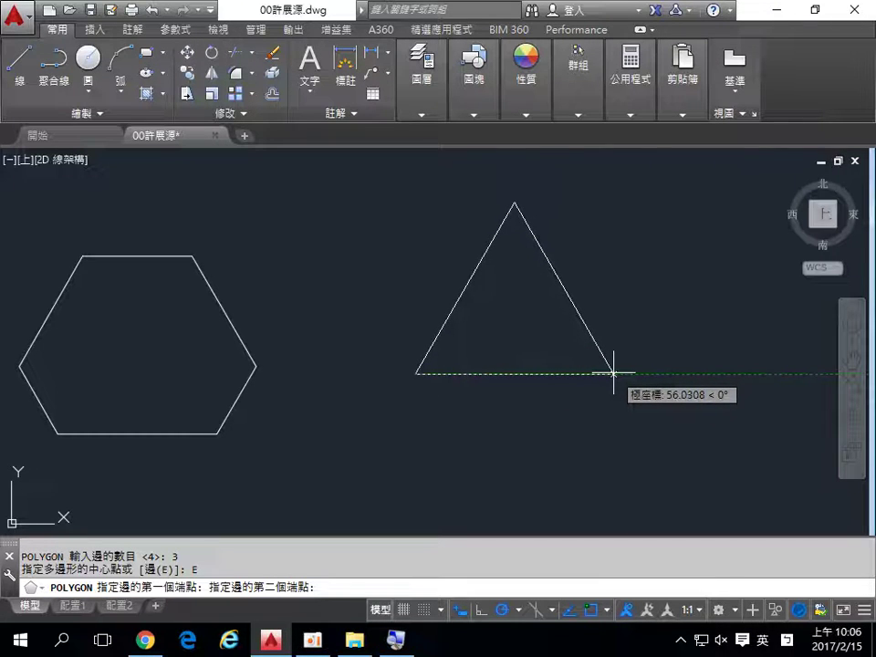
type("50")
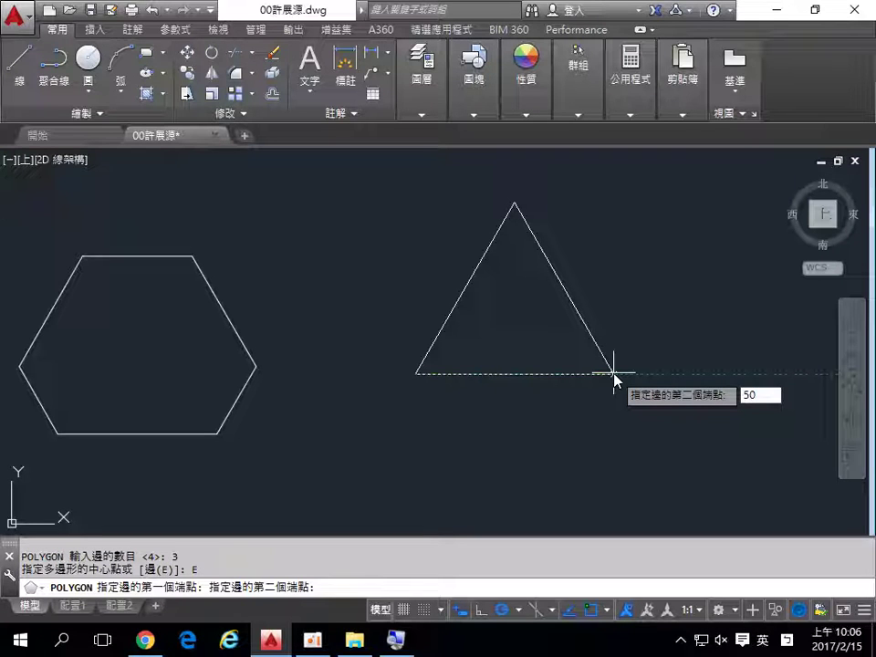
key("Return")
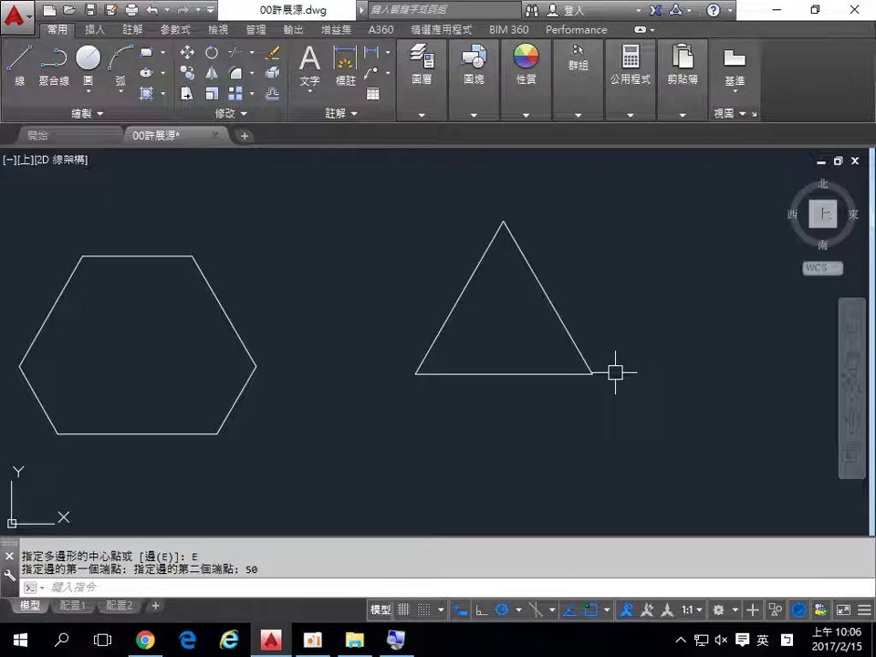
Step: Draw a vertical line from the triangle's apex to the midpoint of its base
scroll(557, 276, "up", 2)
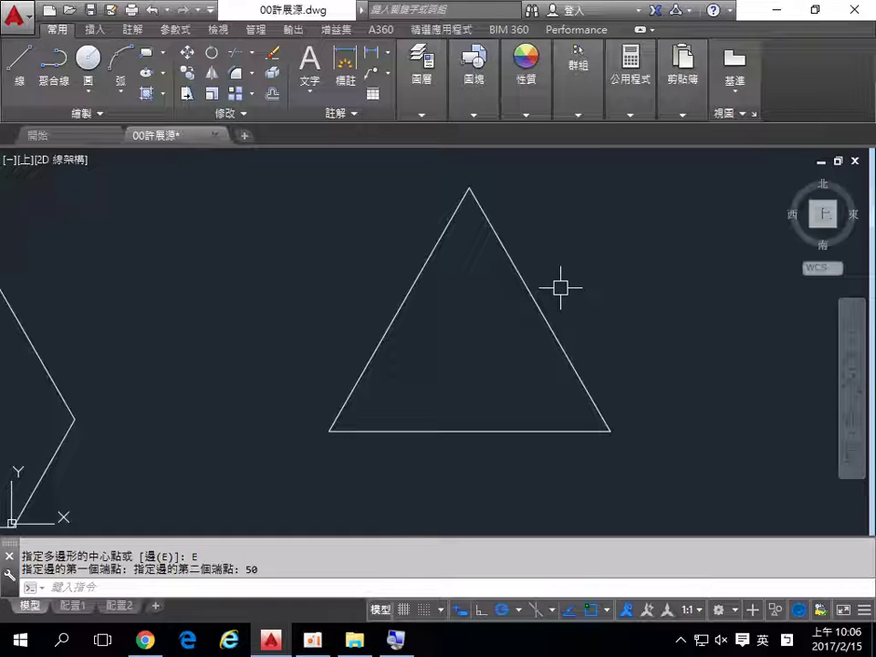
middle_click_drag(560, 288, 549, 309)
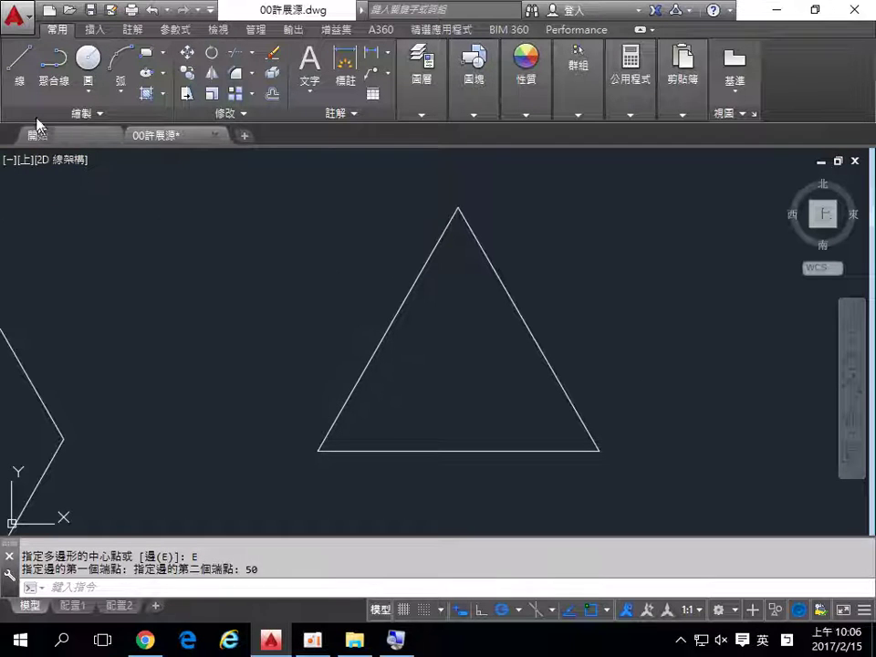
left_click(19, 62)
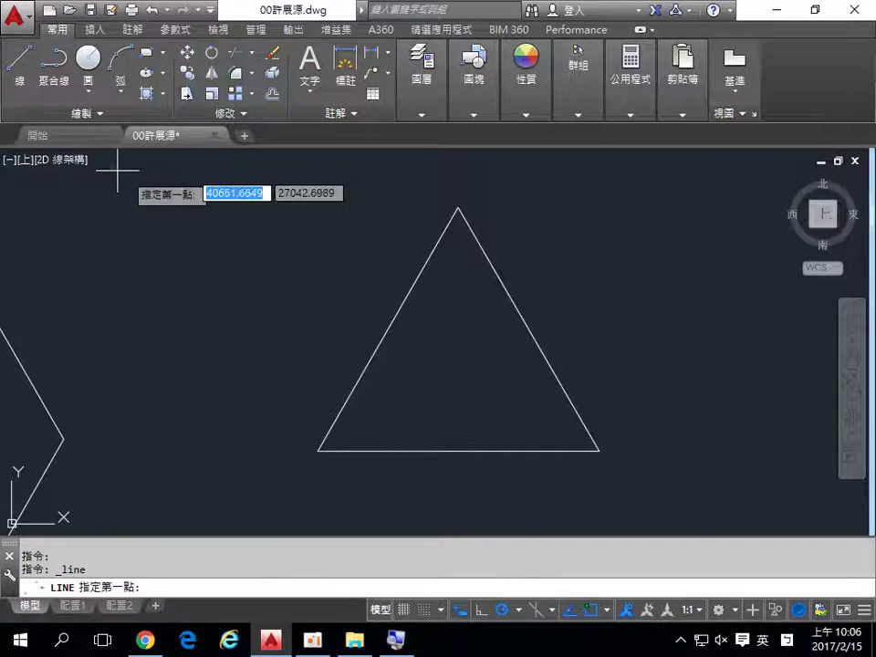
left_click(457, 207)
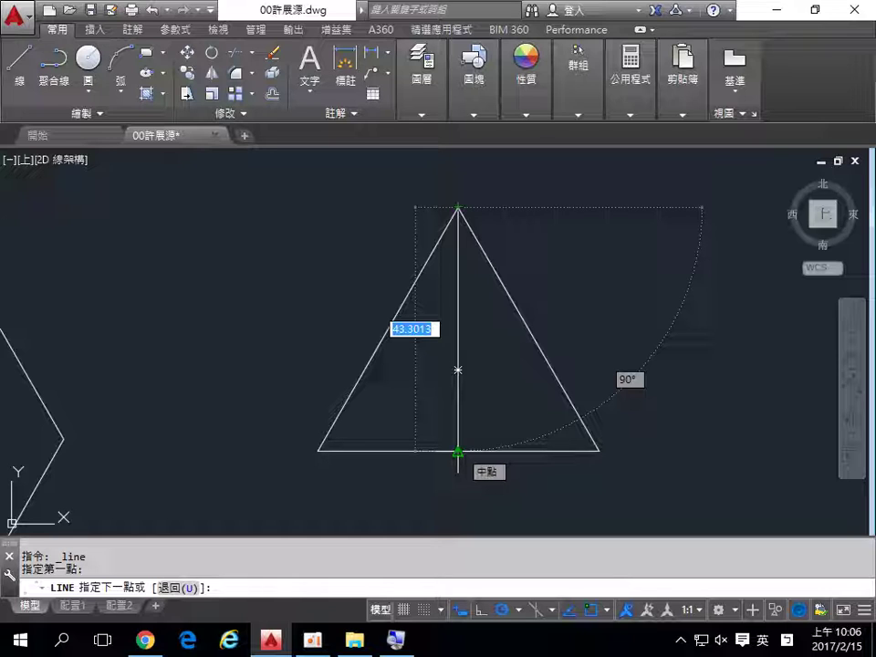
left_click(458, 449)
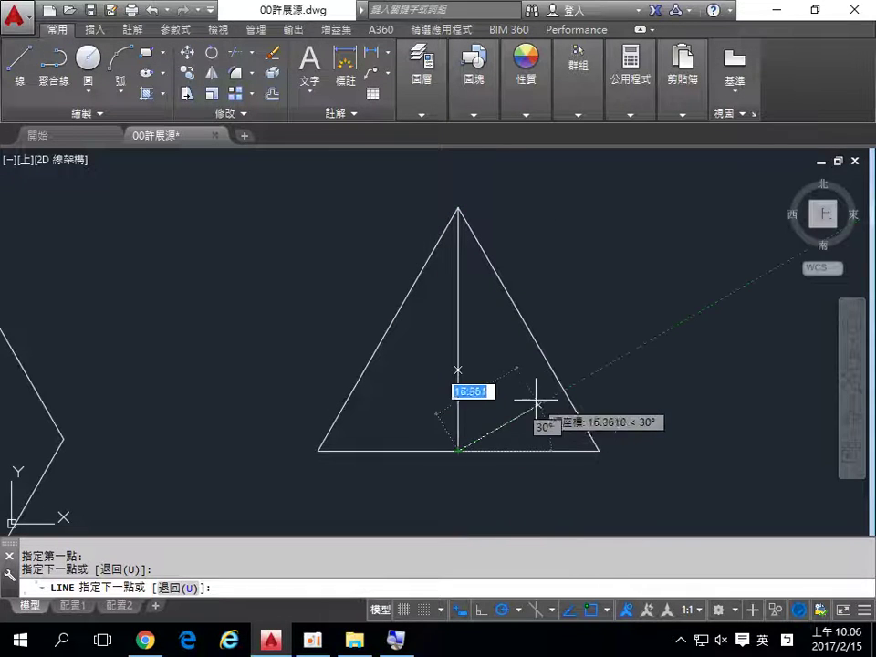
key("Return")
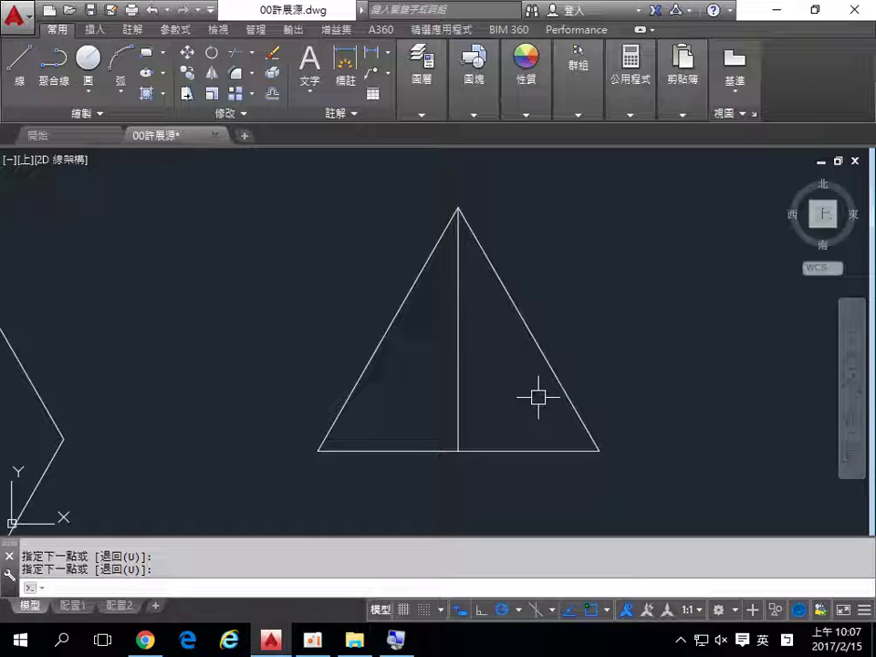
Step: Draw a line from the base midpoint perpendicular to the triangle's left side
scroll(429, 470, "up", 2)
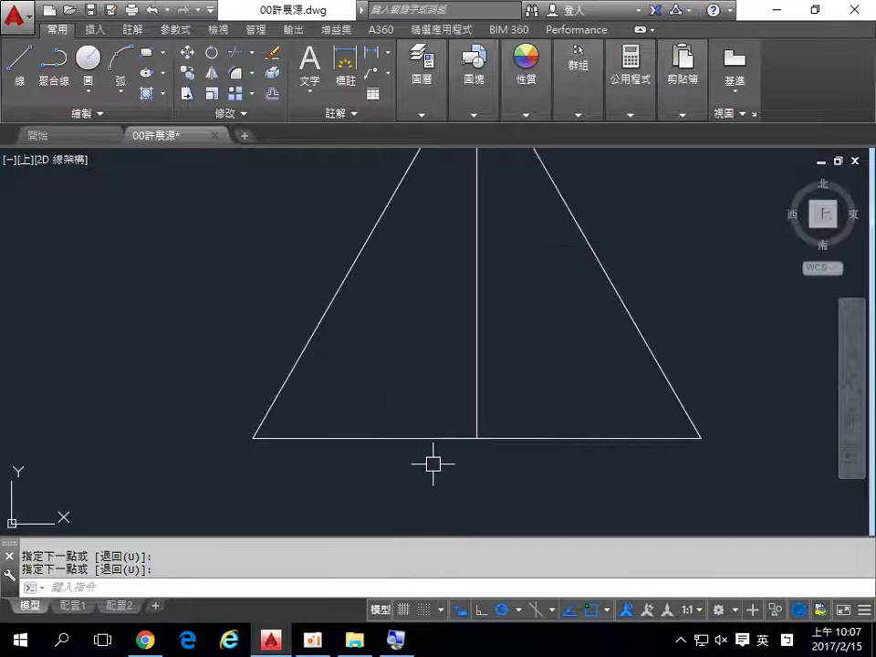
middle_click_drag(433, 463, 437, 520)
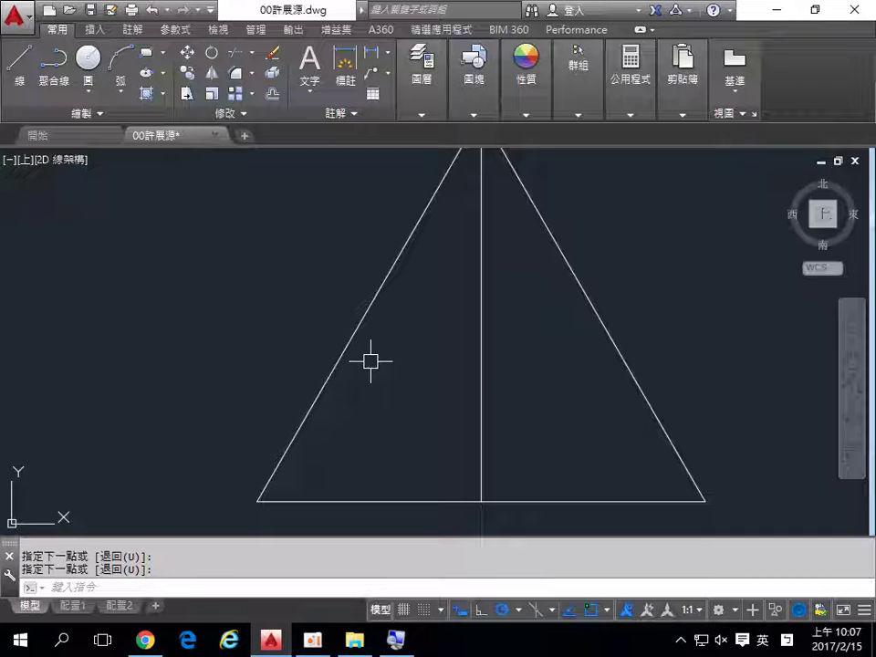
middle_click_drag(383, 409, 382, 358)
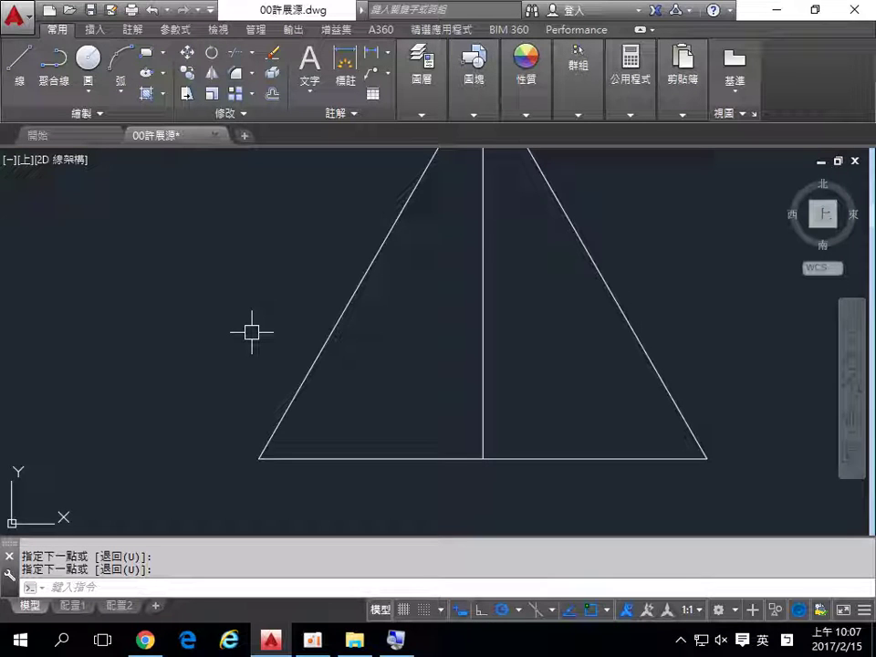
type("L")
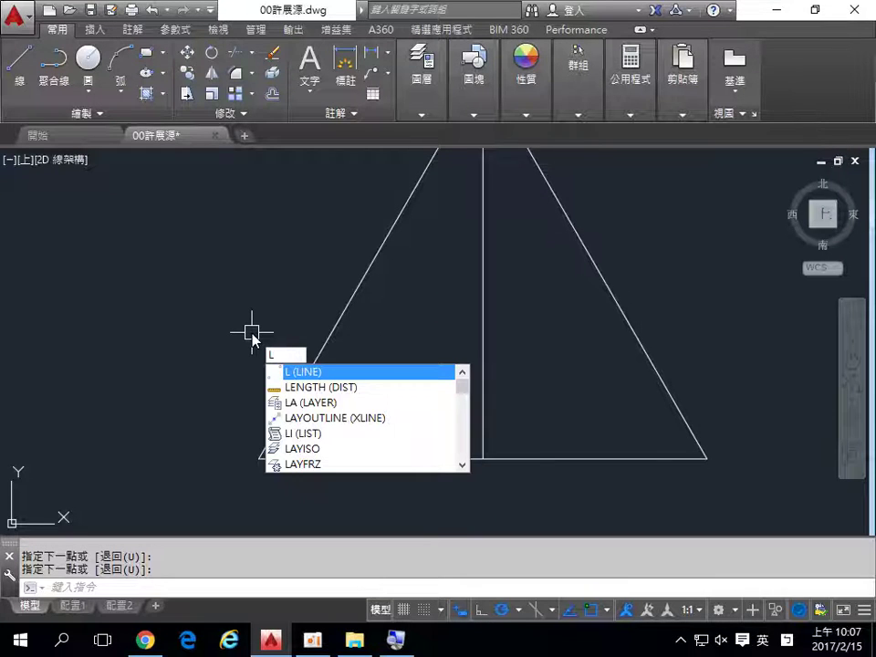
key("Return")
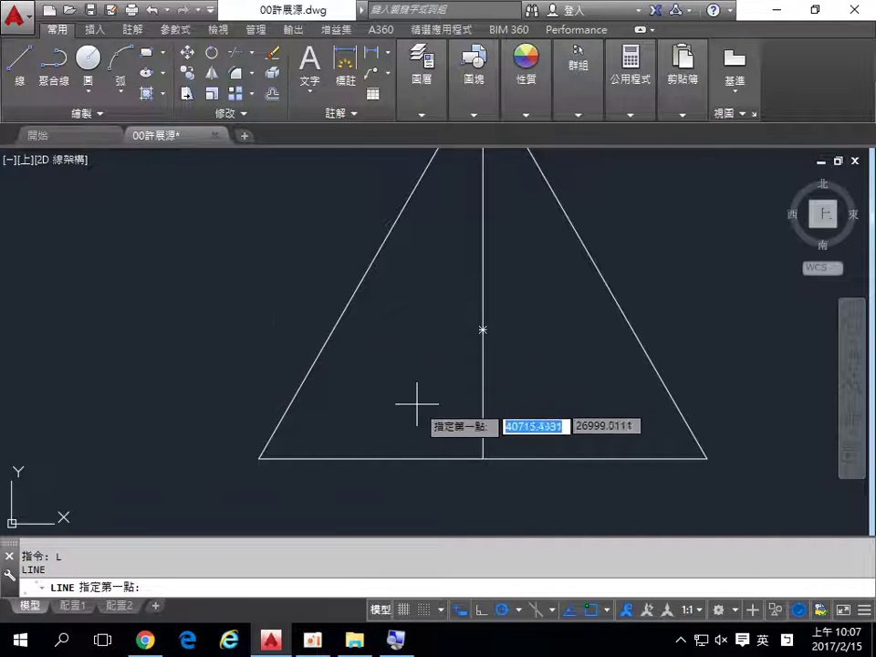
left_click(483, 458)
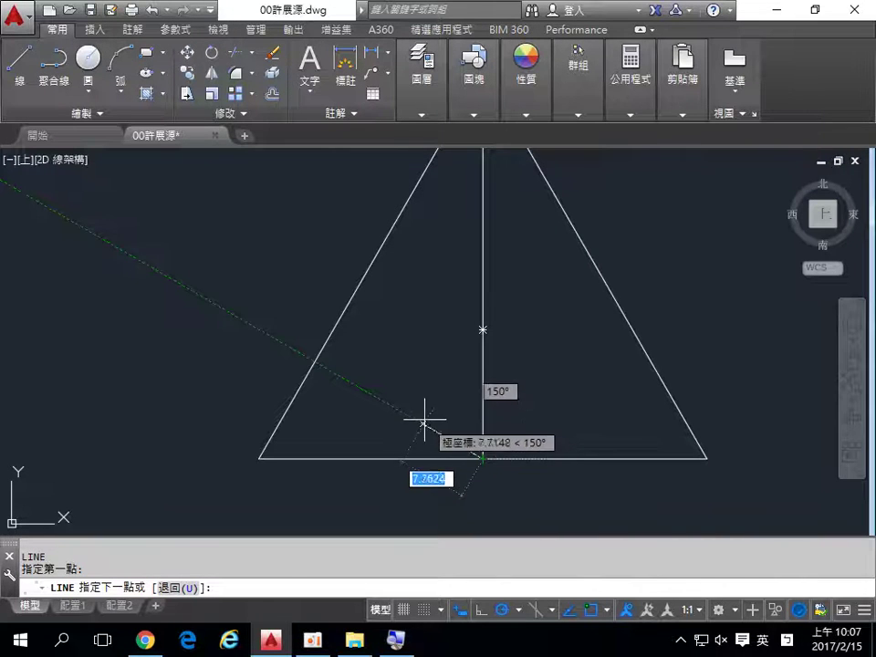
left_click(326, 350)
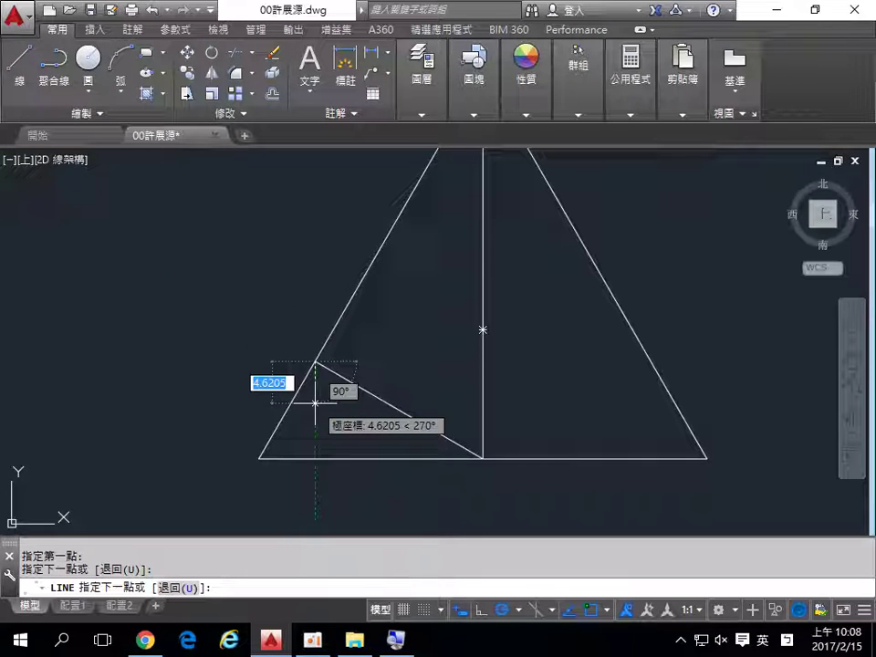
key("Return")
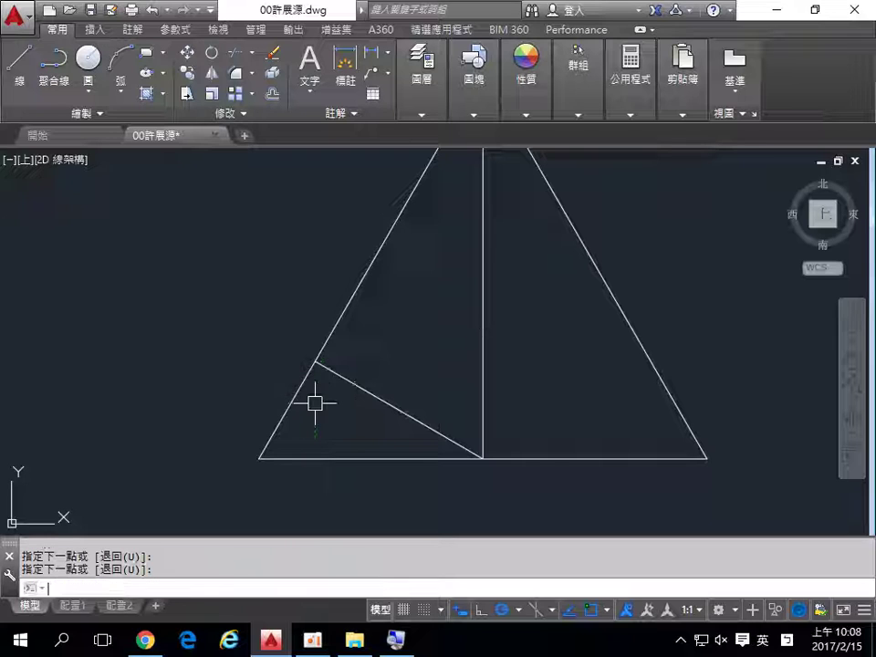
Step: Draw a circle tangent to the triangle's left side, the short slanted line and the vertical centre line
mouse_move(377, 383)
middle_mouse_down()
mouse_move(384, 391)
mouse_move(348, 439)
middle_mouse_up()
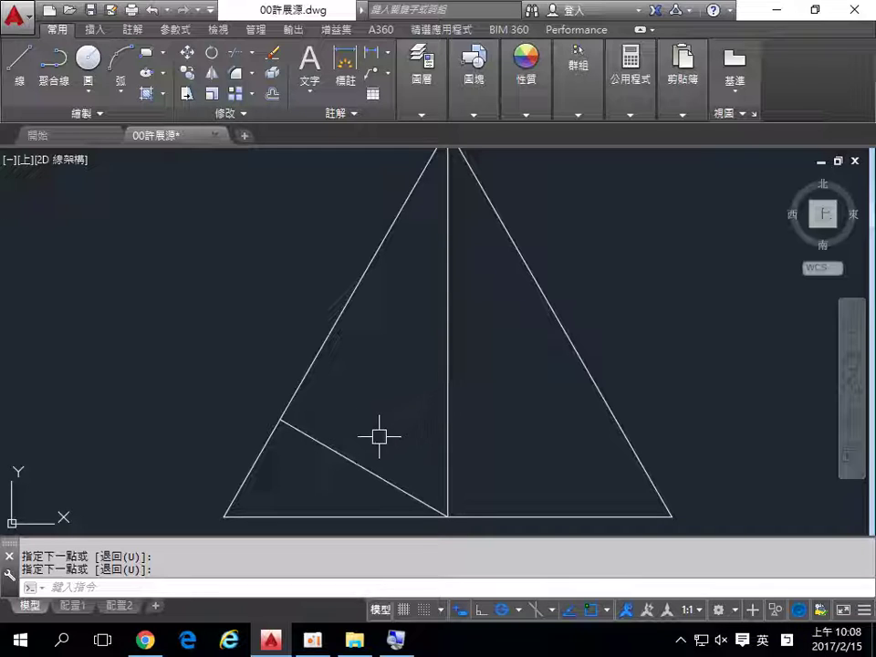
right_click(351, 456)
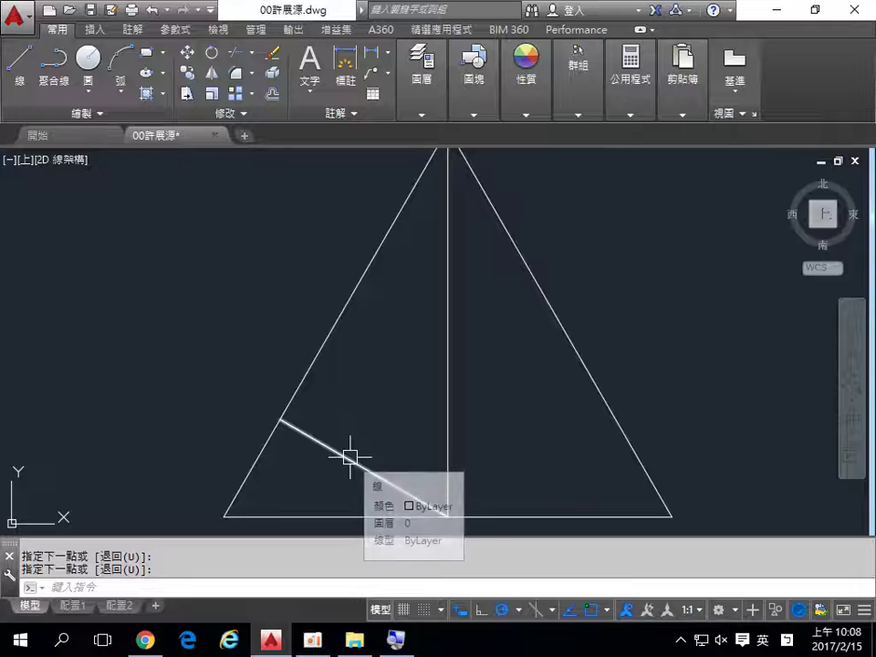
key("Escape")
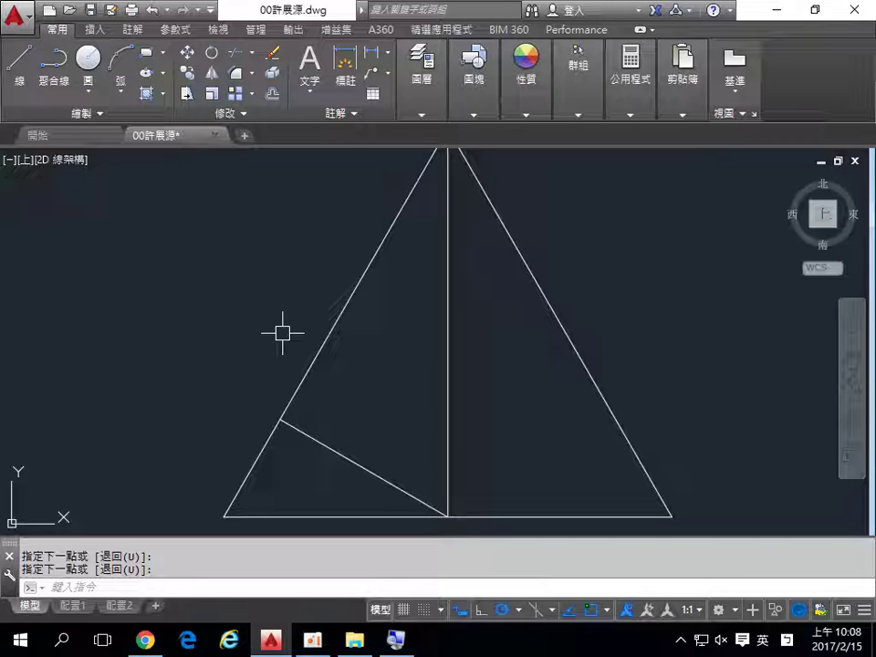
left_click(89, 91)
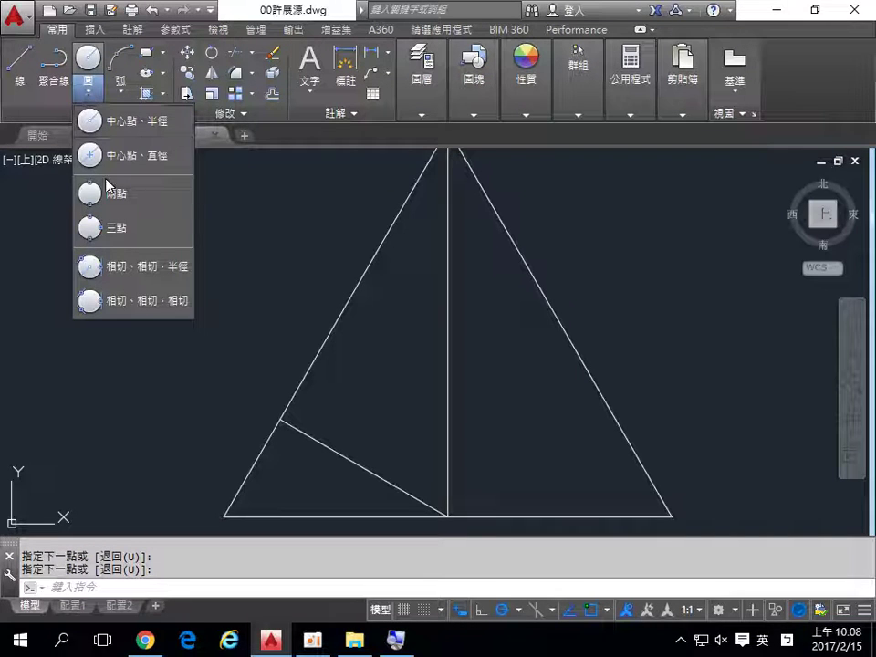
left_click(121, 306)
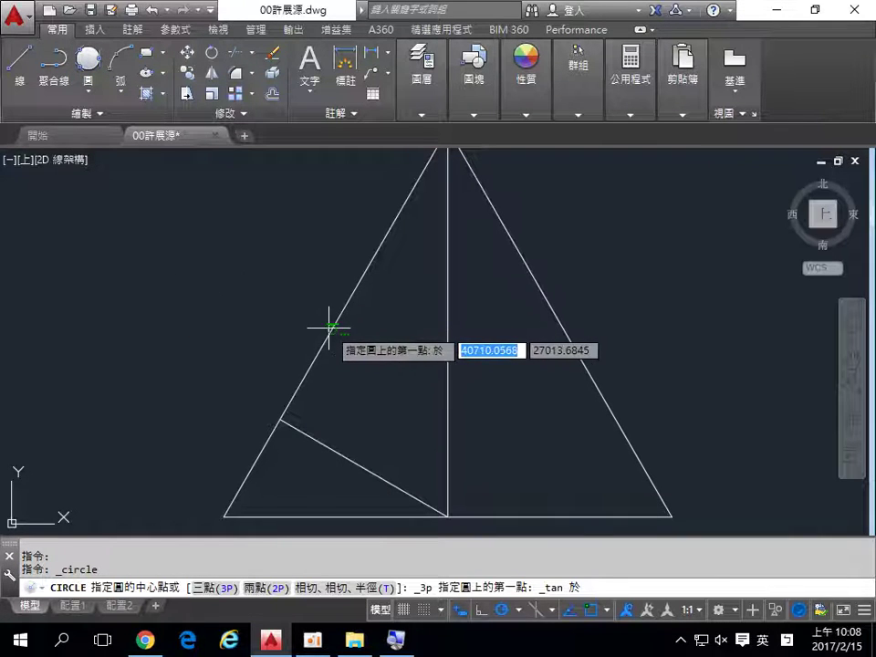
left_click(329, 324)
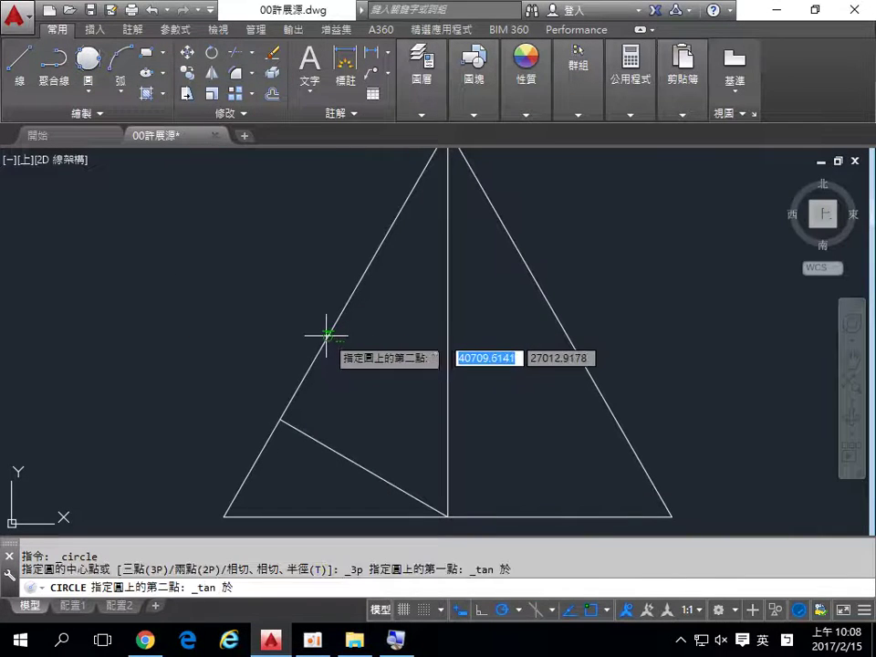
left_click(354, 458)
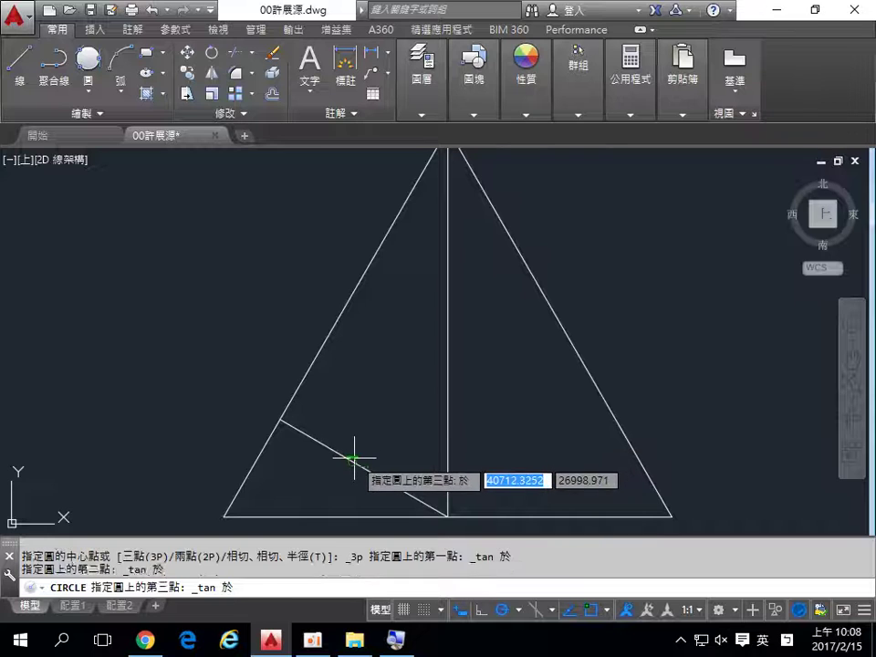
left_click(445, 391)
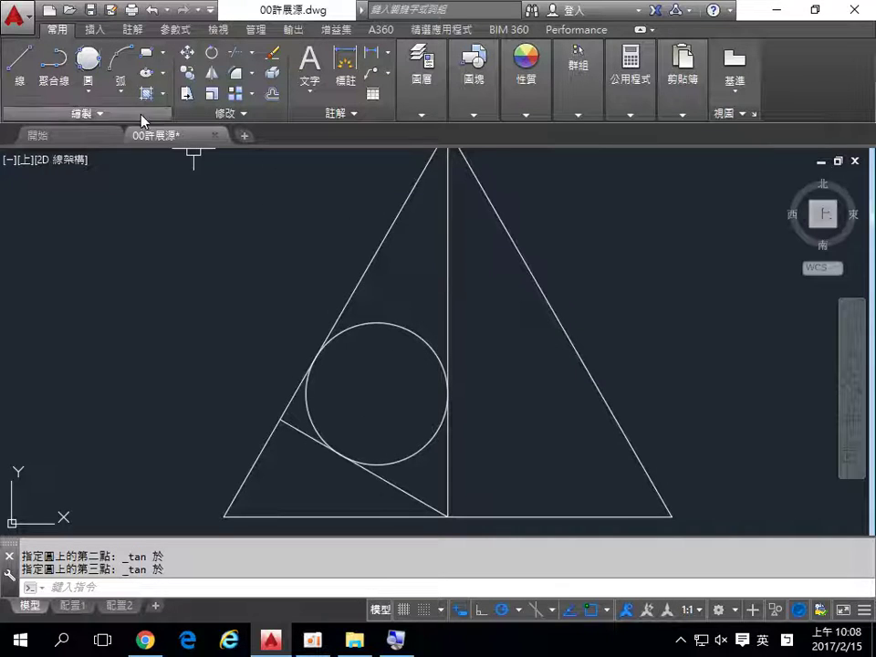
Step: Draw a smaller circle above the first, tangent to the left side, the first circle and the vertical centre line
left_click(94, 85)
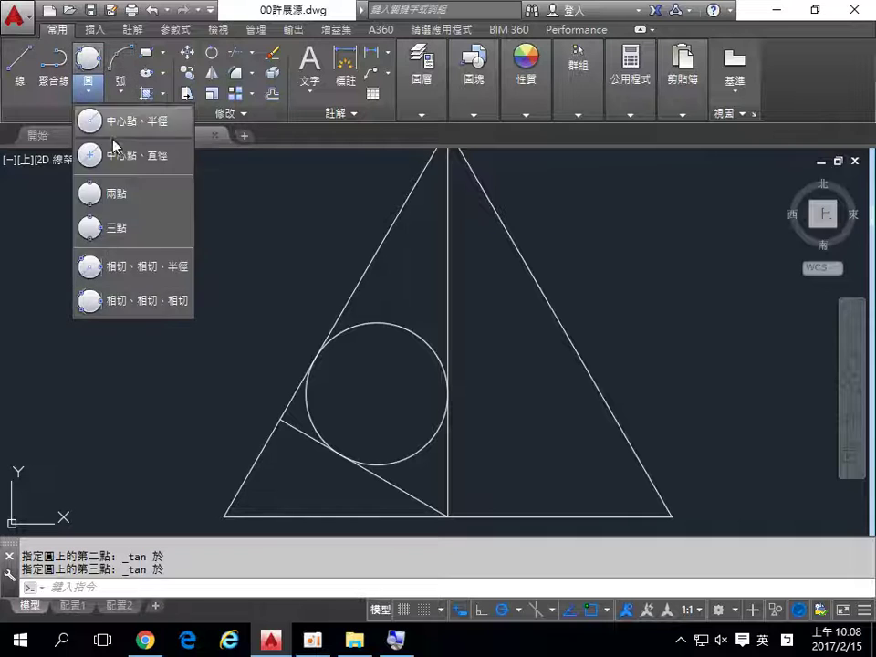
left_click(141, 307)
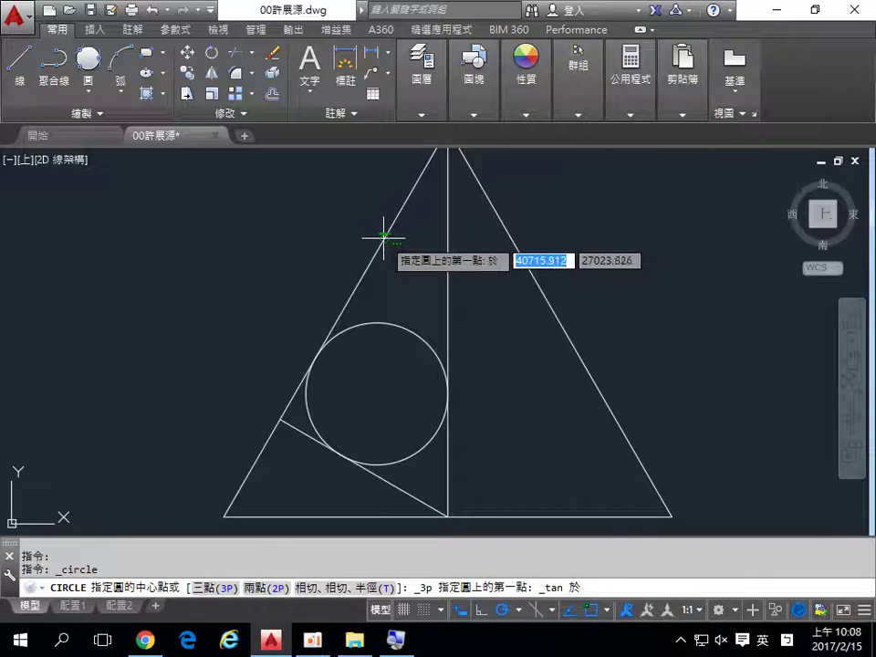
left_click(383, 239)
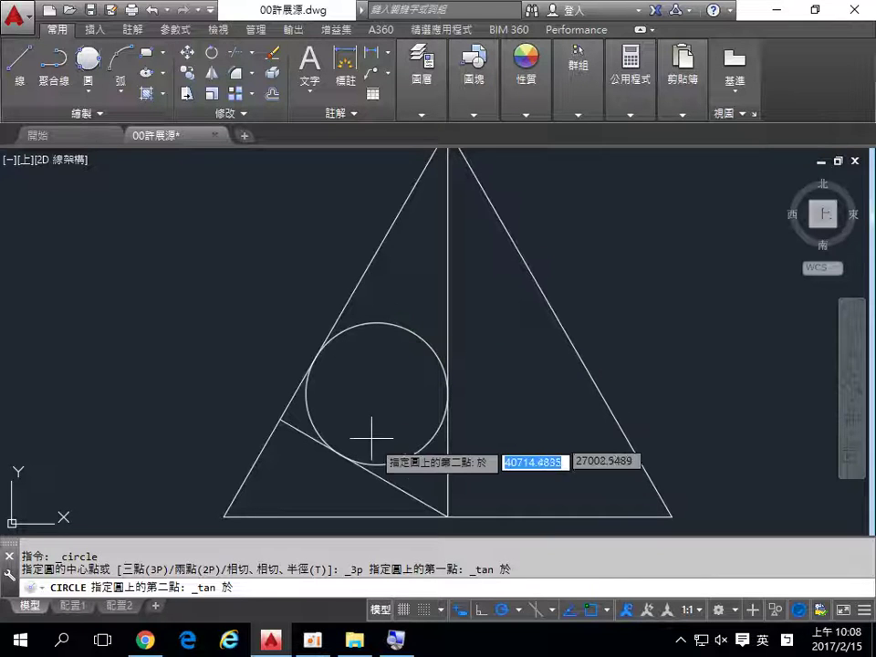
left_click(396, 320)
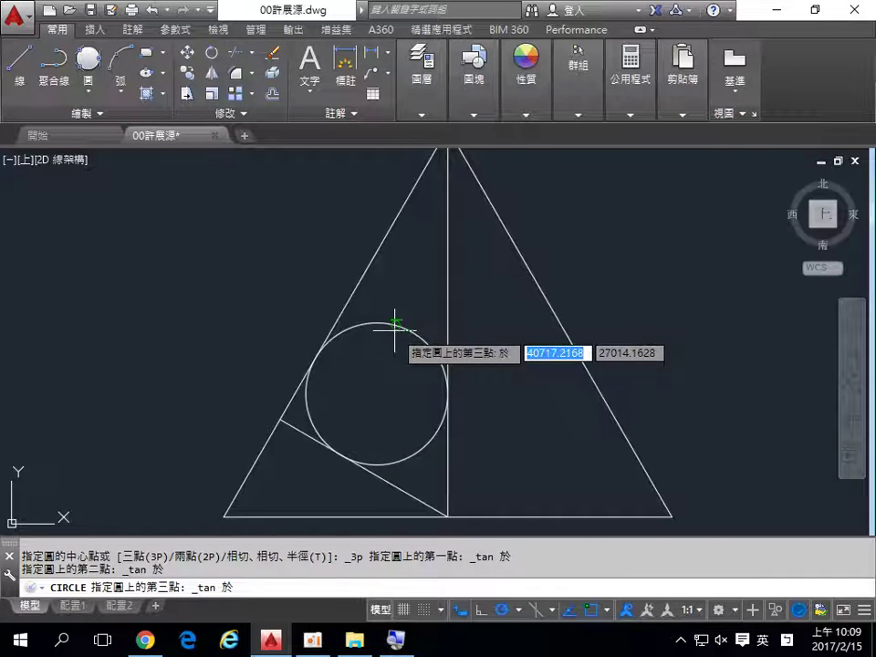
left_click(447, 265)
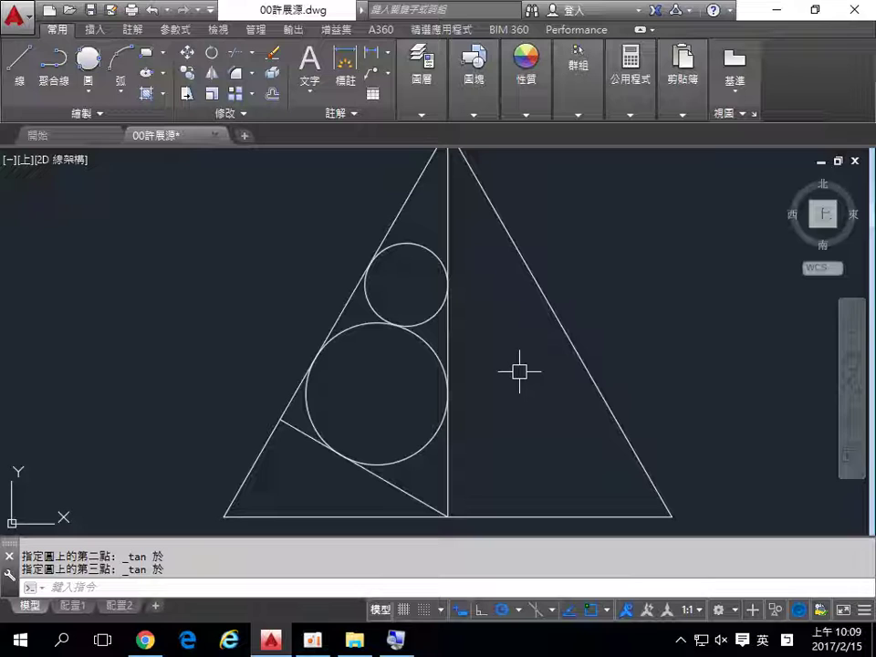
Step: Mirror both circles and the short slanted line across the triangle's vertical centre line, keeping the source objects
type("MI")
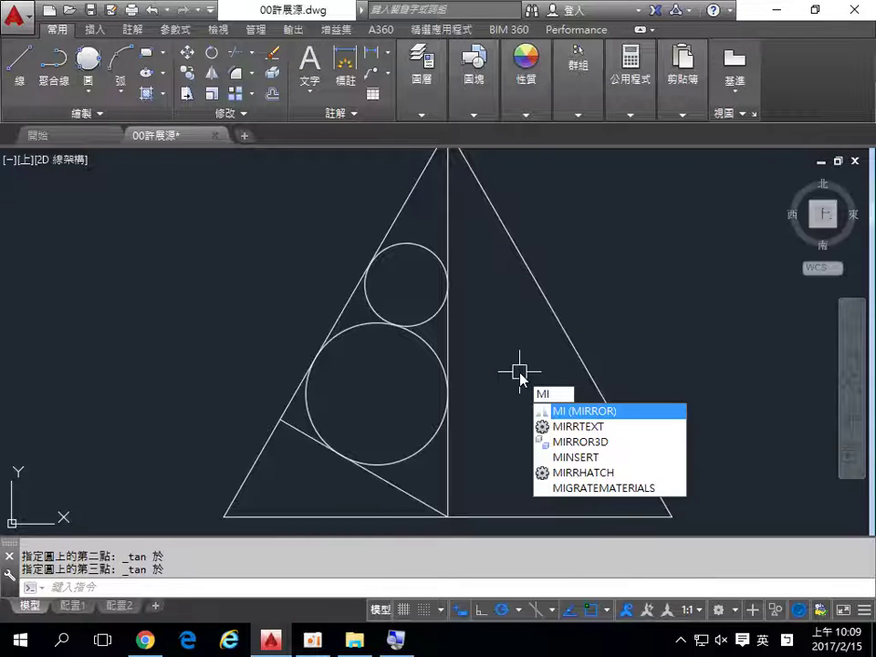
key("Return")
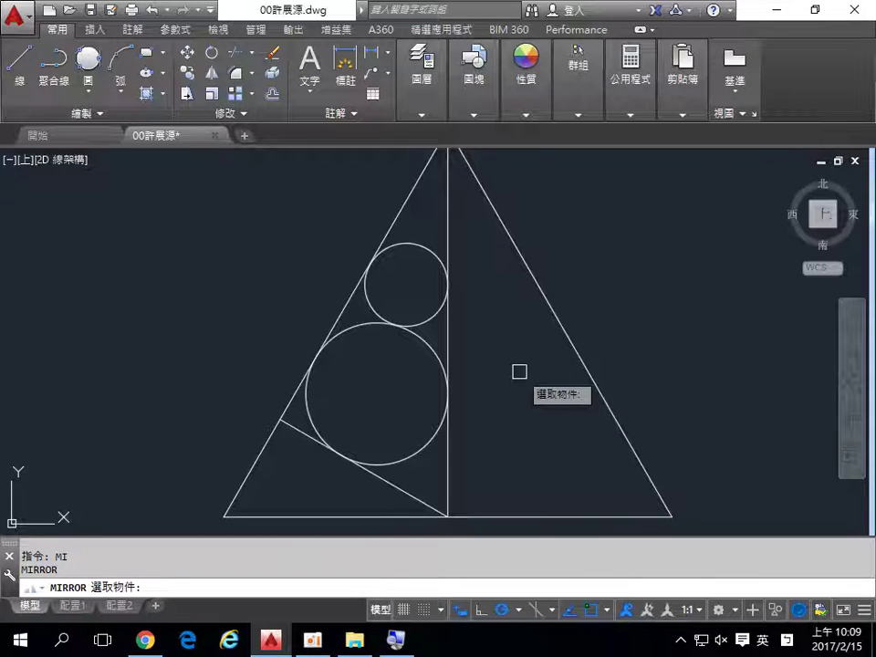
left_click(431, 318)
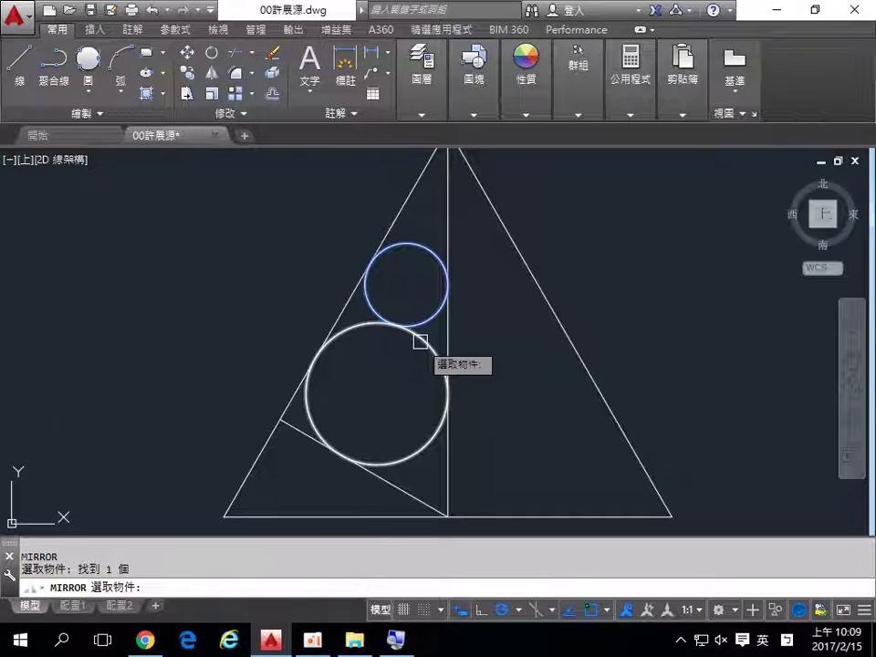
left_click(420, 341)
left_click(294, 432)
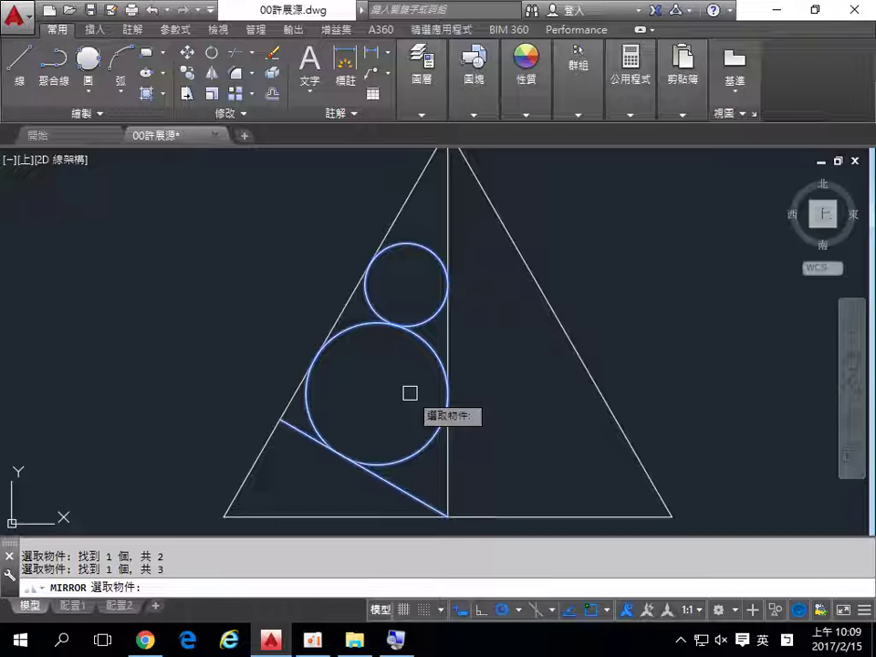
key("Return")
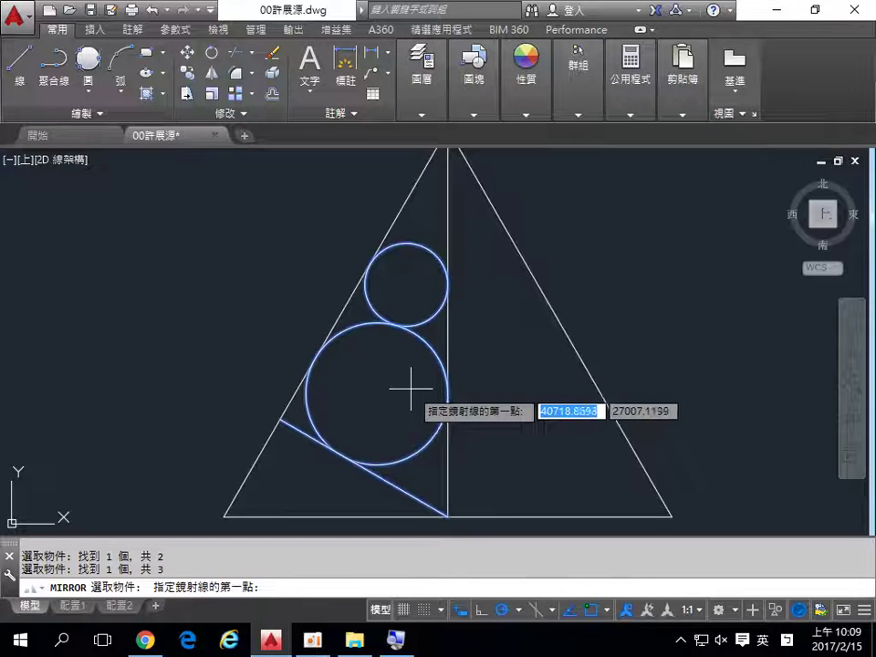
scroll(410, 390, "down", 2)
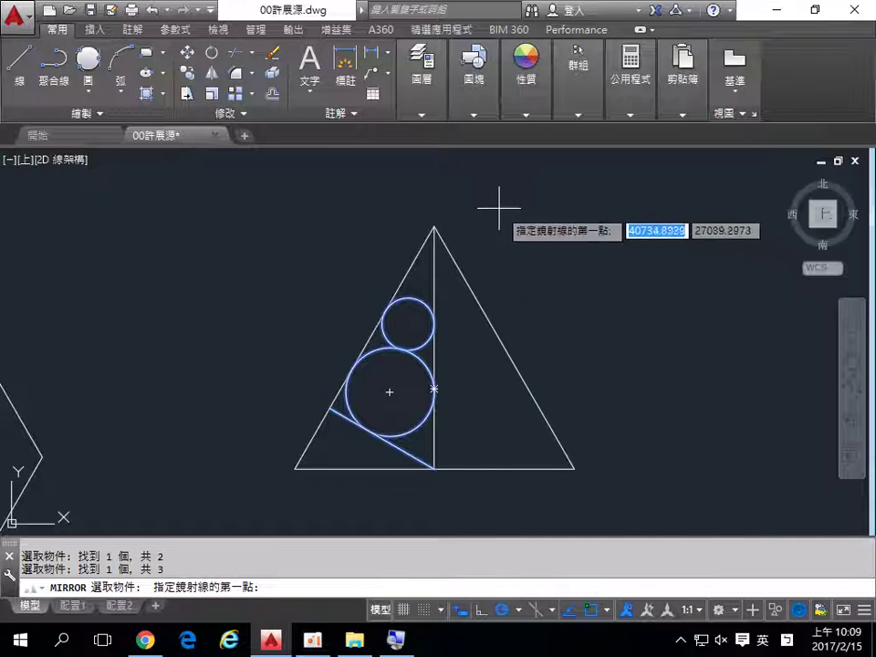
left_click(433, 226)
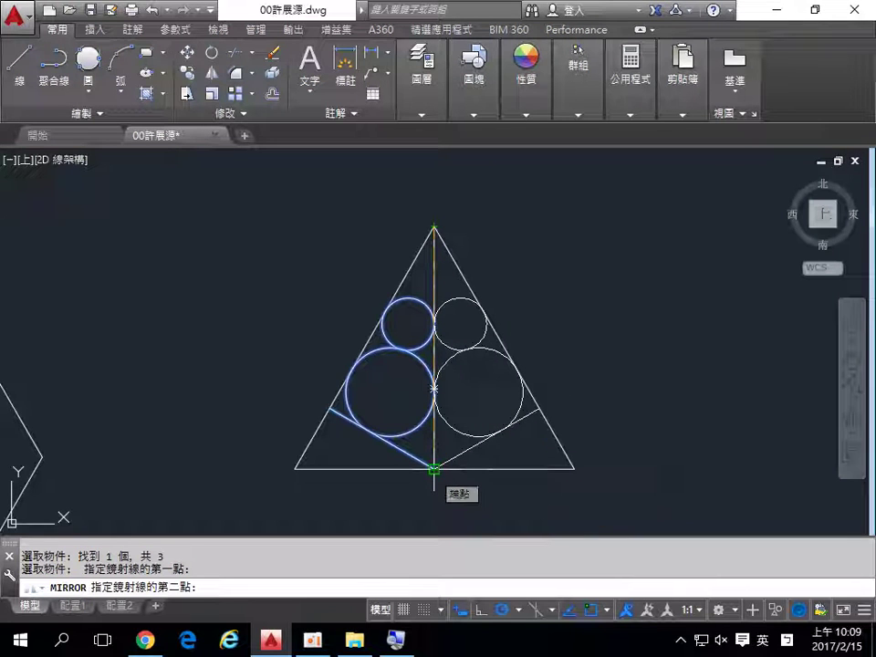
middle_click_drag(610, 465, 520, 385)
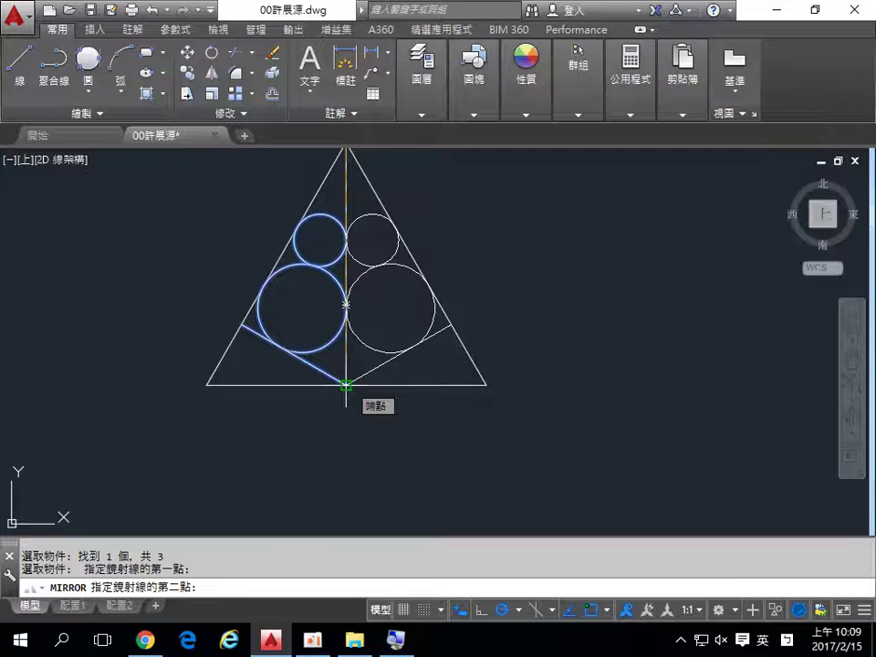
left_click(345, 384)
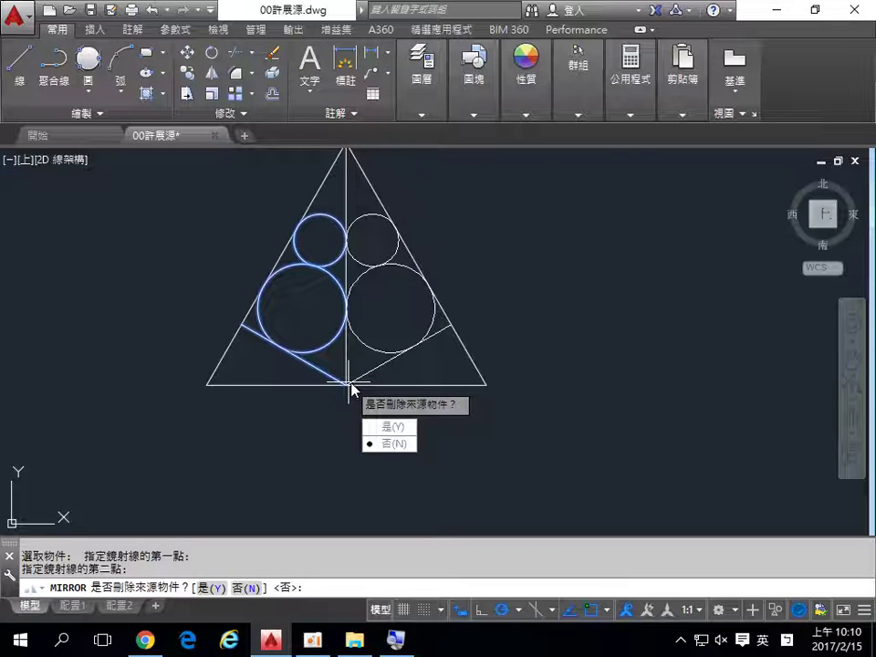
left_click(390, 444)
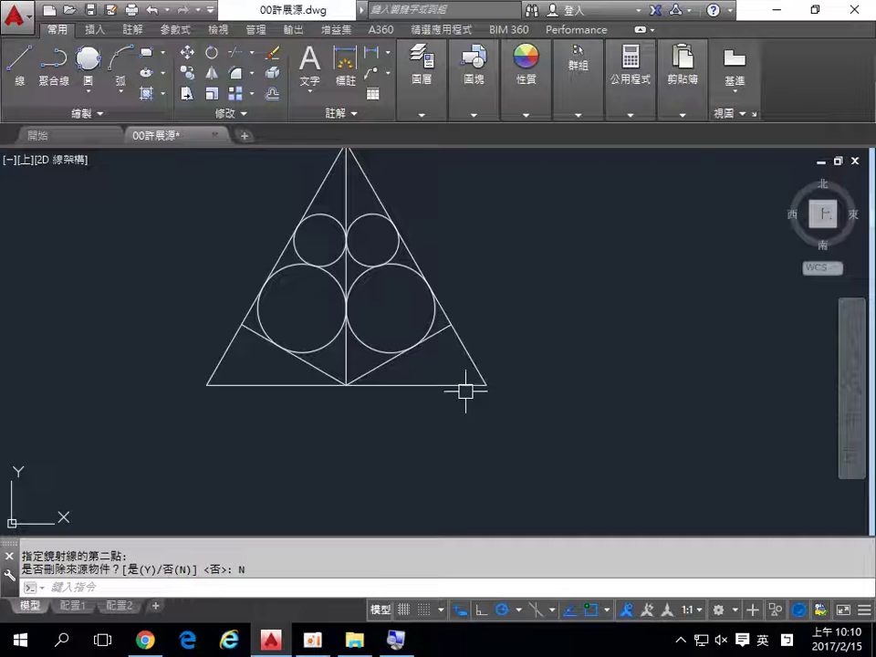
mouse_move(465, 390)
middle_mouse_down()
mouse_move(508, 453)
mouse_move(584, 459)
middle_mouse_up()
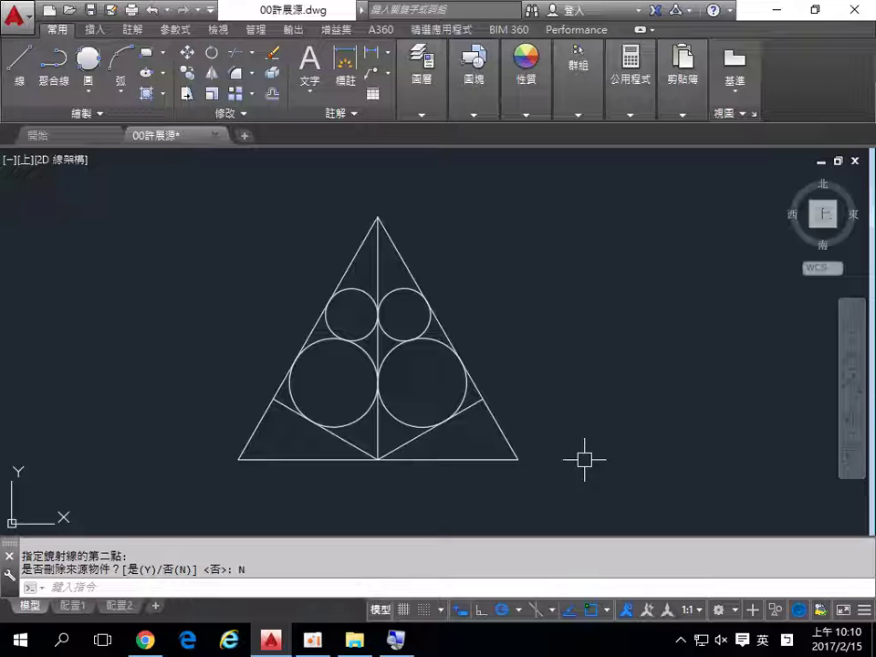
left_click(312, 639)
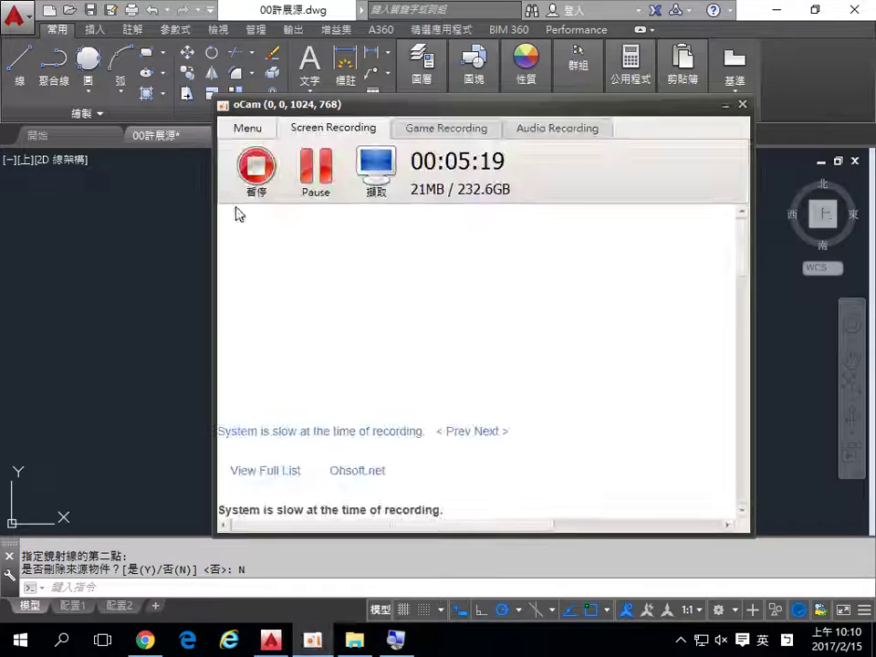